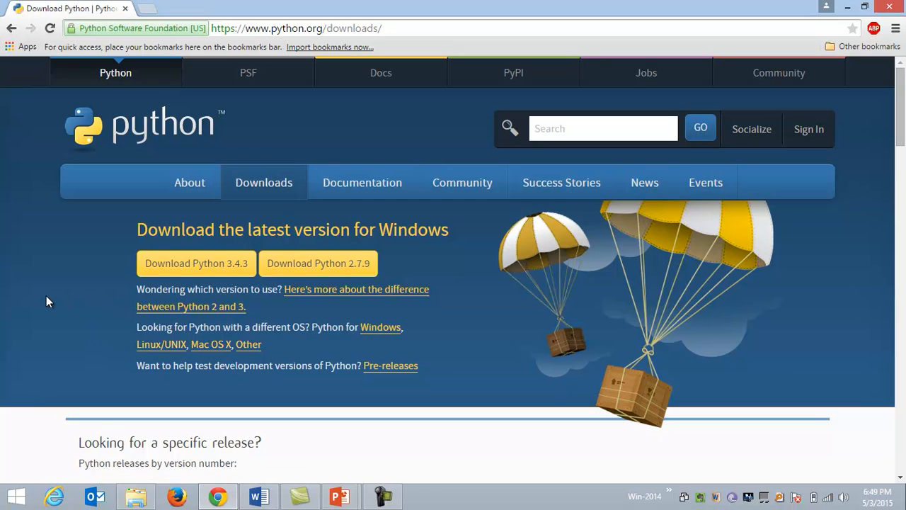
{"action": "left_click", "coordinate": [174, 267]}
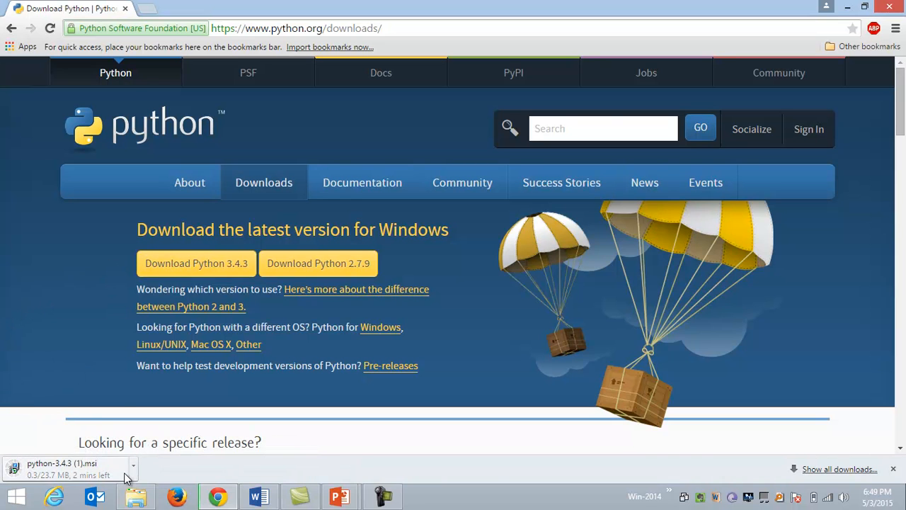
{"action": "left_click", "coordinate": [133, 476]}
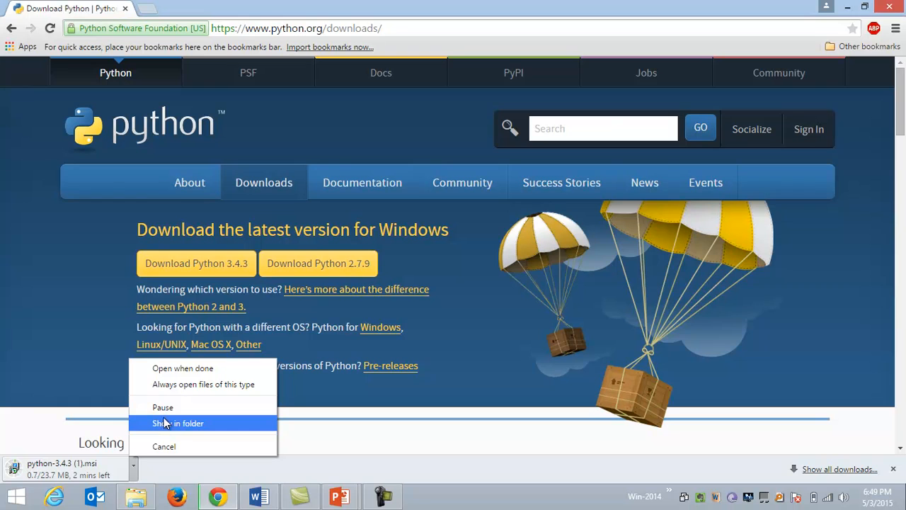
{"action": "left_click", "coordinate": [165, 446]}
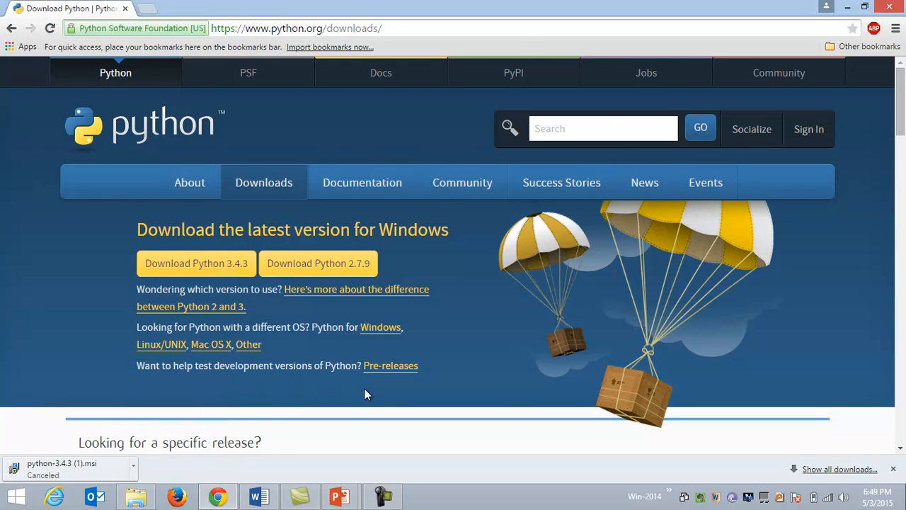
Step: Run the python-3.4.3 installer from the desktop and set it to install for all users in C:\Python34\
{"action": "key", "text": "super+d"}
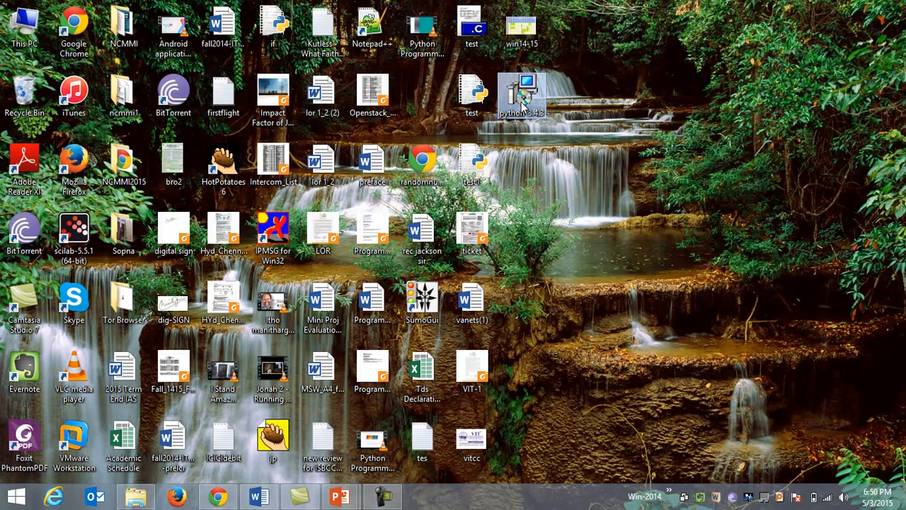
{"action": "mouse_move", "coordinate": [531, 112]}
{"action": "double_click", "coordinate": [527, 99]}
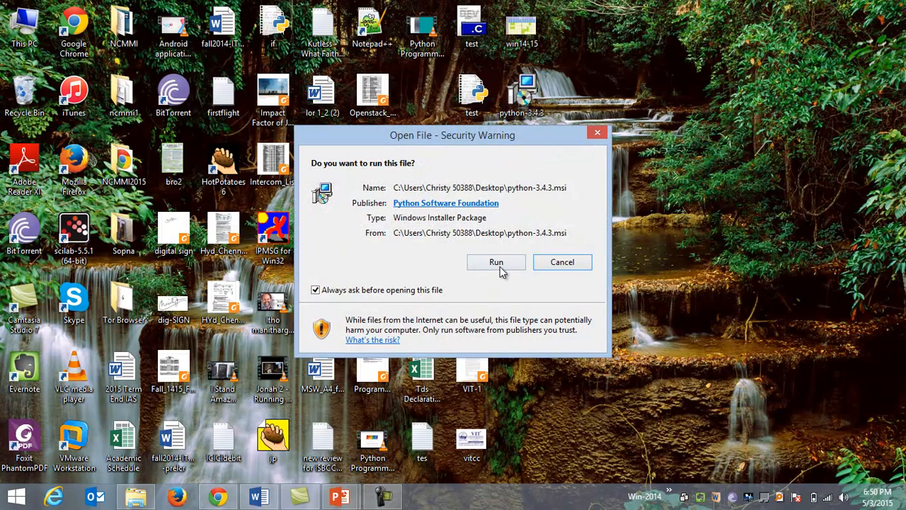
{"action": "left_click", "coordinate": [499, 266]}
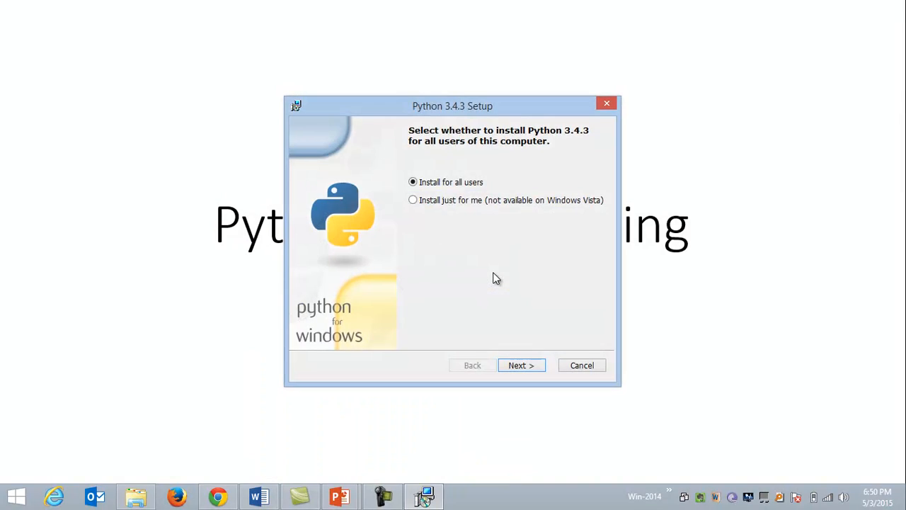
{"action": "left_click", "coordinate": [523, 367]}
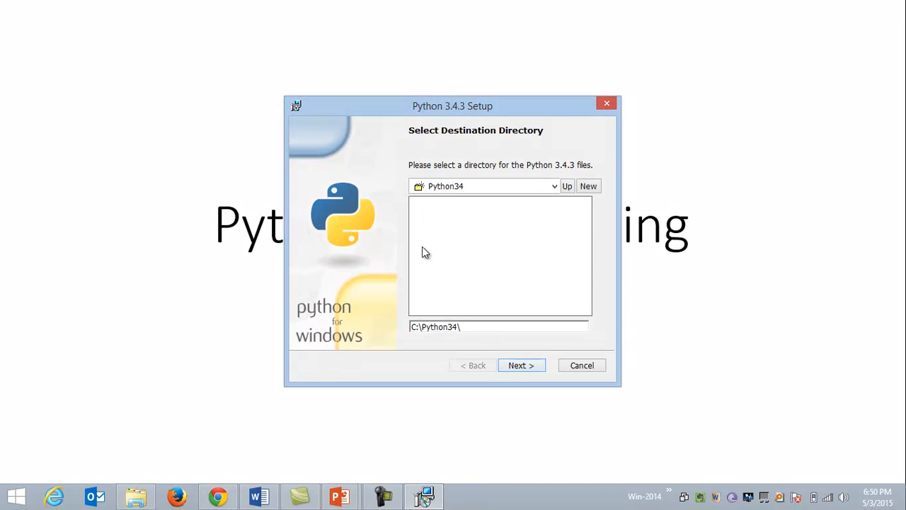
{"action": "left_click", "coordinate": [526, 371]}
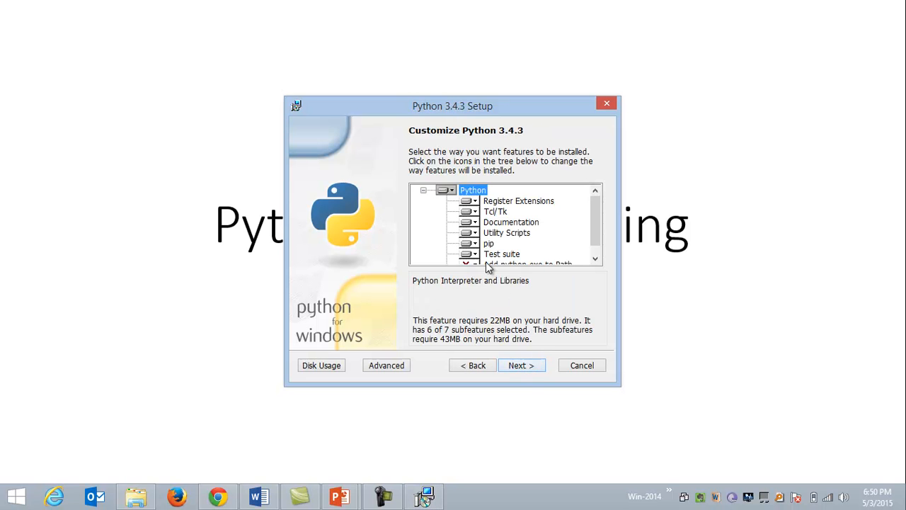
Step: Set the Add python.exe to Path feature to be installed on the local hard drive and start the installation
{"action": "scroll", "coordinate": [489, 263], "scroll_direction": "down", "scroll_amount": 1}
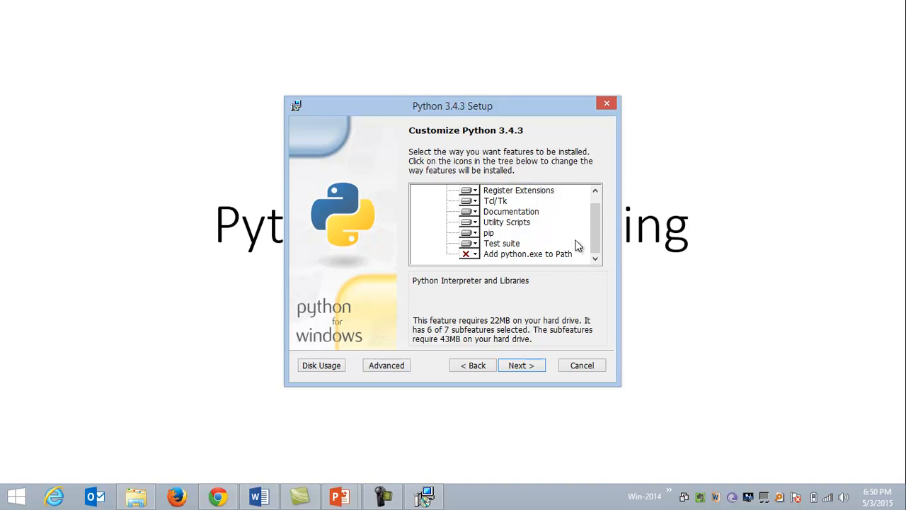
{"action": "left_click", "coordinate": [475, 259]}
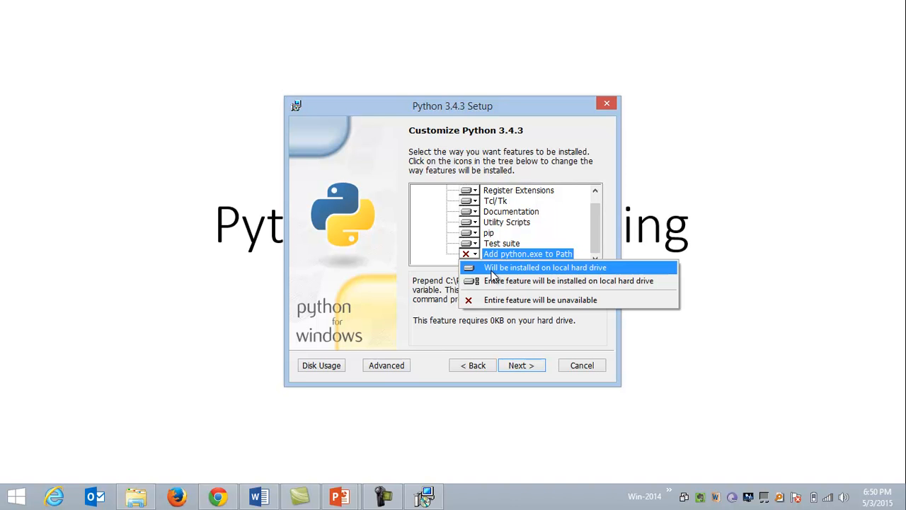
{"action": "left_click", "coordinate": [492, 270]}
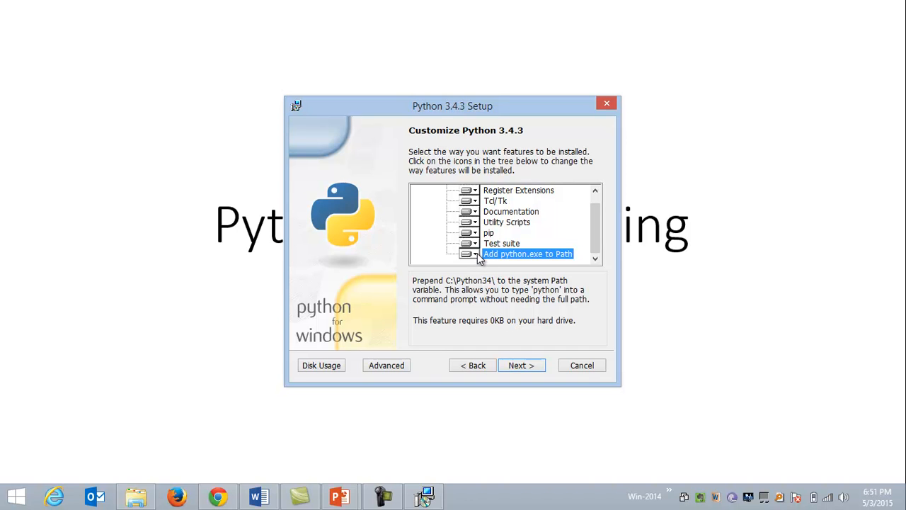
{"action": "left_click", "coordinate": [518, 366]}
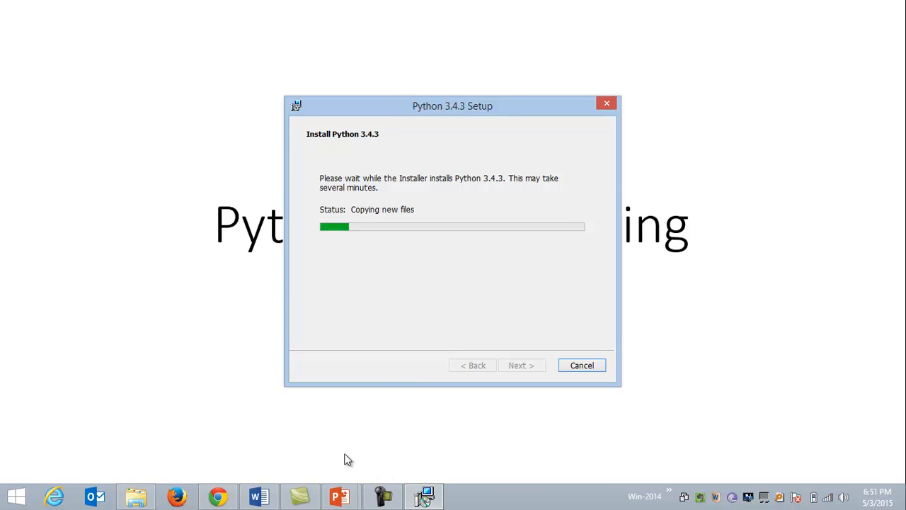
{"action": "left_click", "coordinate": [381, 497]}
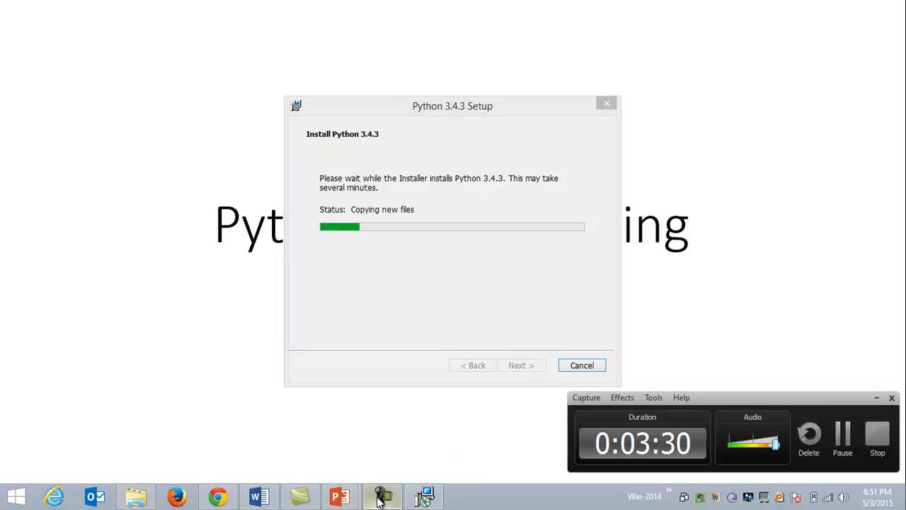
{"action": "left_click", "coordinate": [547, 249]}
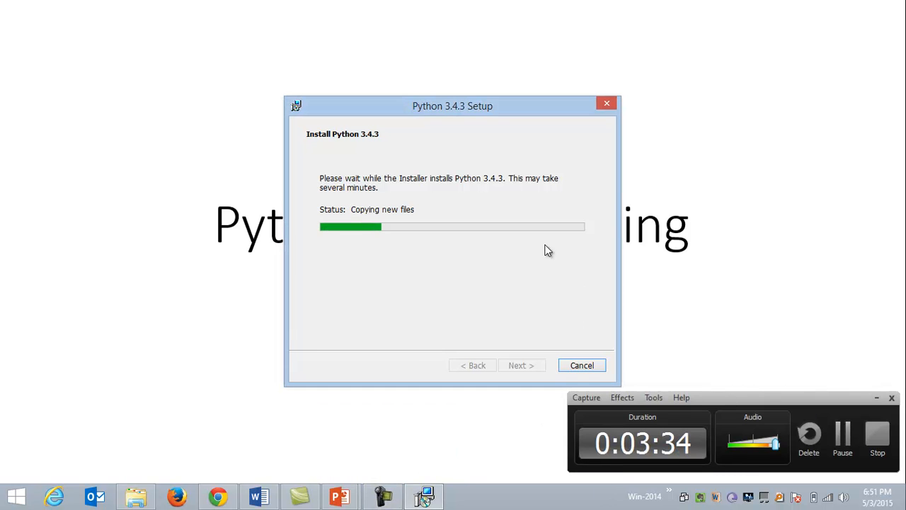
{"action": "left_click", "coordinate": [876, 398]}
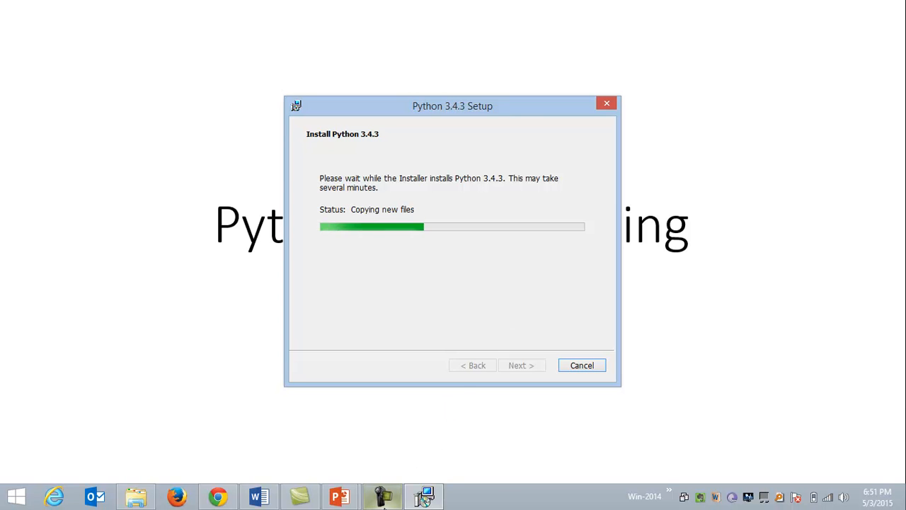
{"action": "left_click", "coordinate": [423, 498]}
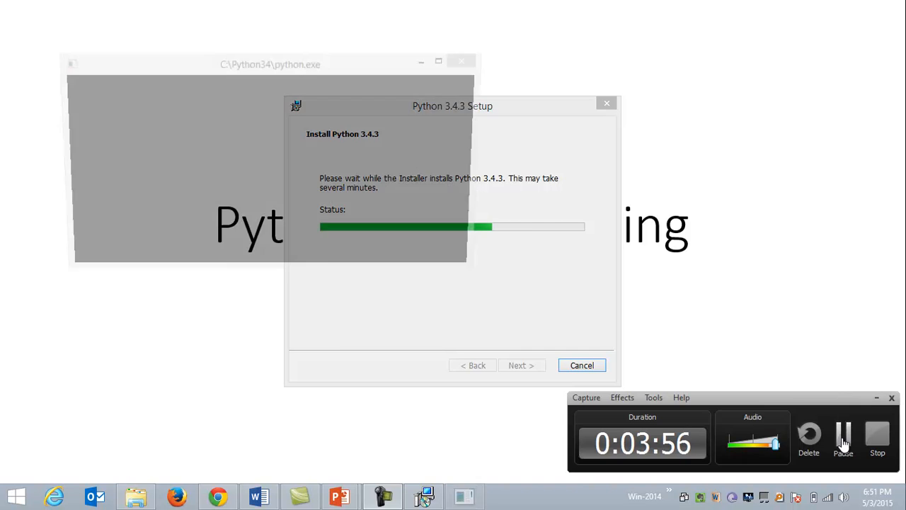
{"action": "left_click", "coordinate": [843, 433]}
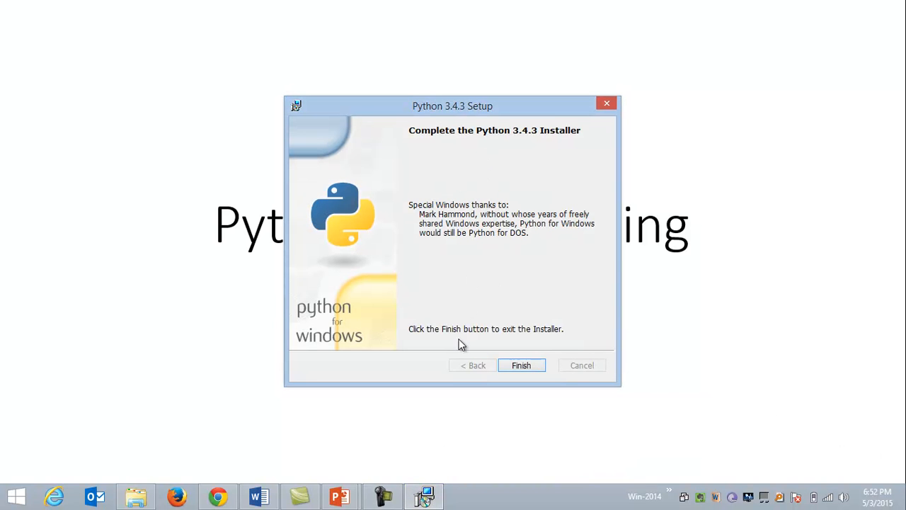
Step: Finish the Python 3.4.3 setup, then search Windows for python and pin IDLE (Python 3.4 GUI - 32 bit) to the taskbar
{"action": "left_click", "coordinate": [520, 369]}
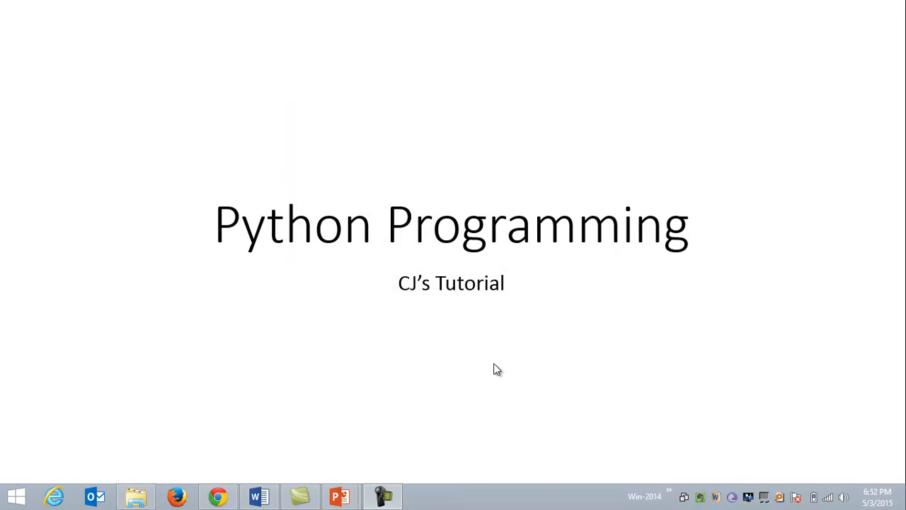
{"action": "key", "text": "super+d"}
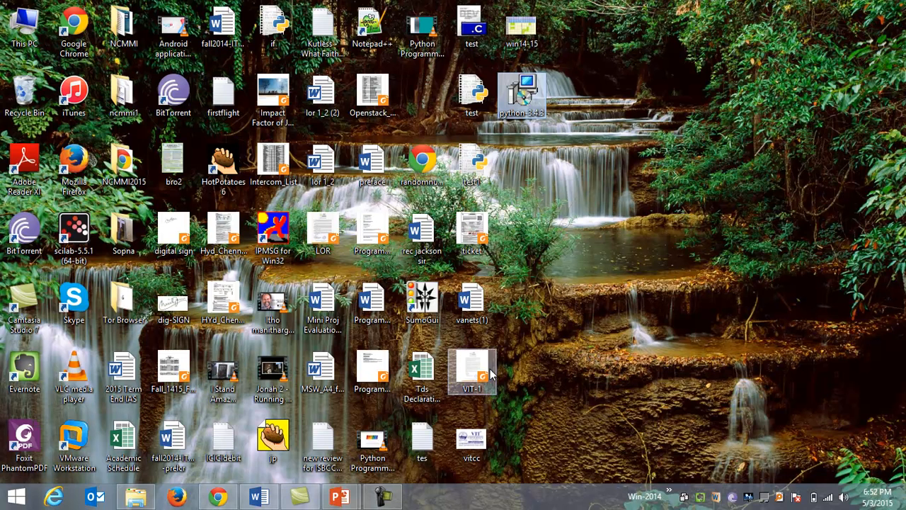
{"action": "key", "text": "super"}
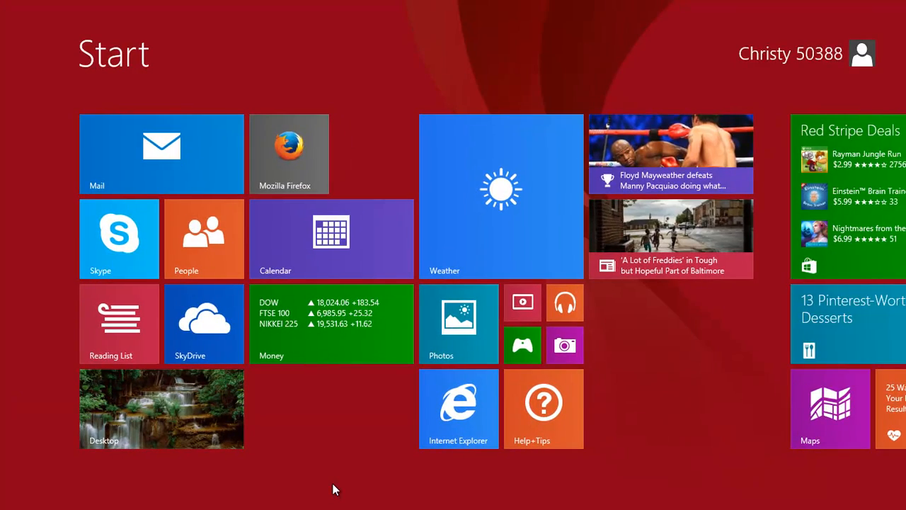
{"action": "type", "text": "pythin"}
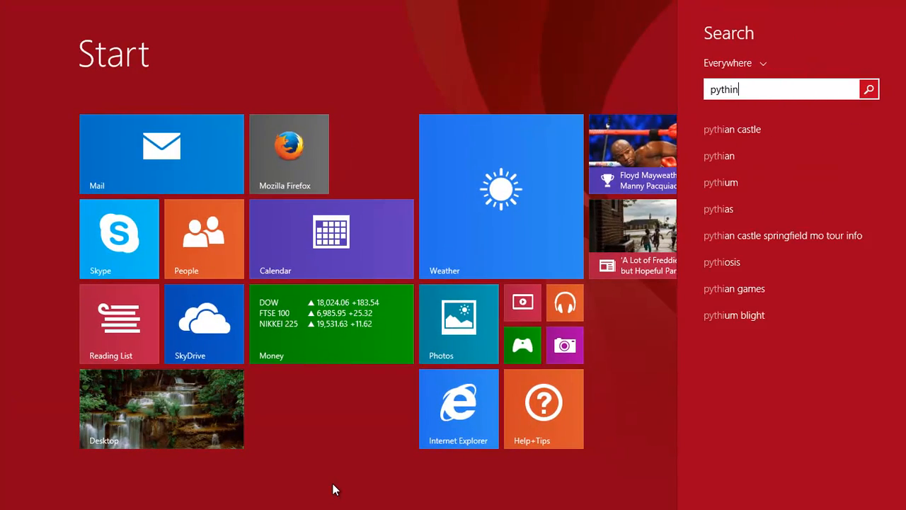
{"action": "key", "text": "BackSpace"}
{"action": "key", "text": "BackSpace"}
{"action": "type", "text": "on 3.4 GUI - 32 bit)"}
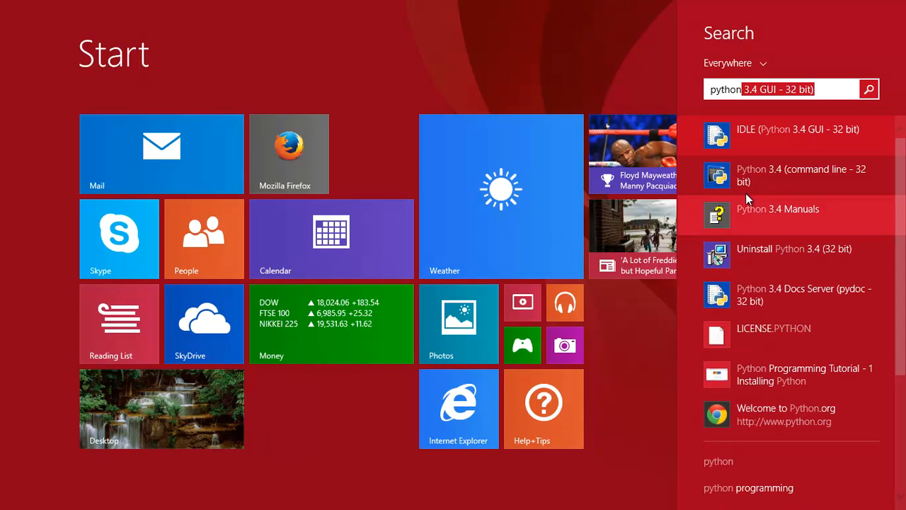
{"action": "right_click", "coordinate": [806, 136]}
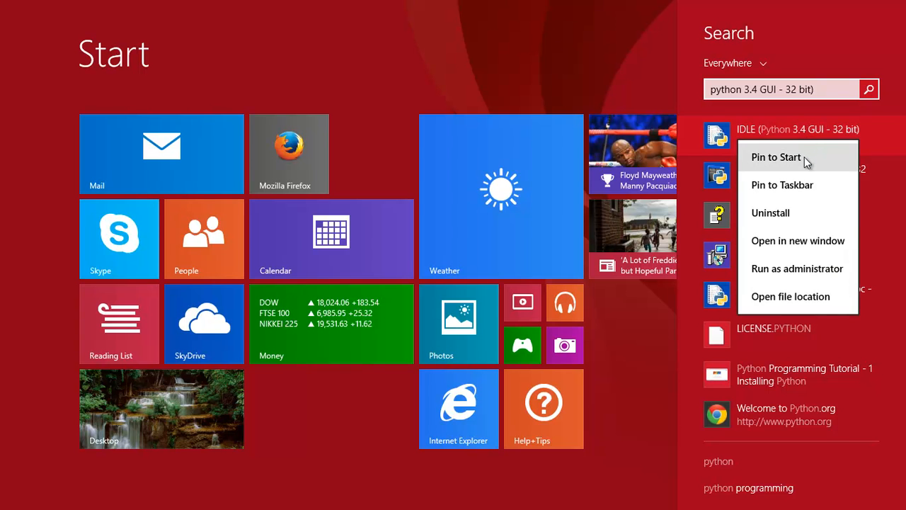
{"action": "left_click", "coordinate": [806, 184]}
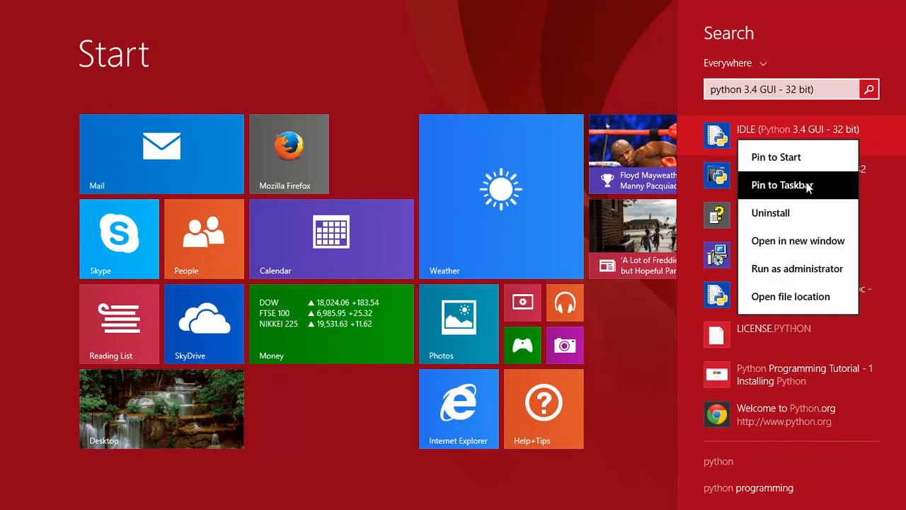
{"action": "key", "text": "super"}
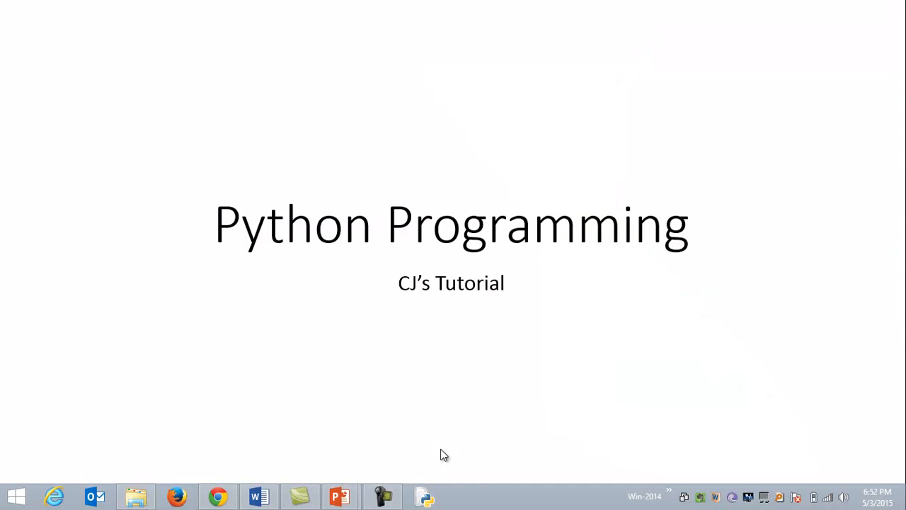
Step: Launch the pinned IDLE and run print("Hello World!!!") in the Python shell
{"action": "left_click", "coordinate": [425, 498]}
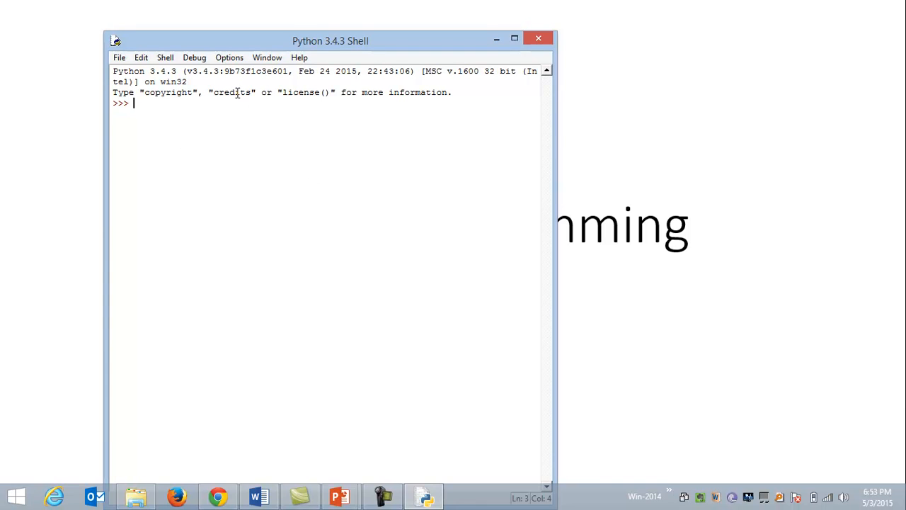
{"action": "type", "text": "print()"}
{"action": "key", "text": "Left"}
{"action": "type", "text": "\"\""}
{"action": "key", "text": "Left"}
{"action": "type", "text": "Hello World!!!"}
{"action": "key", "text": "Return"}
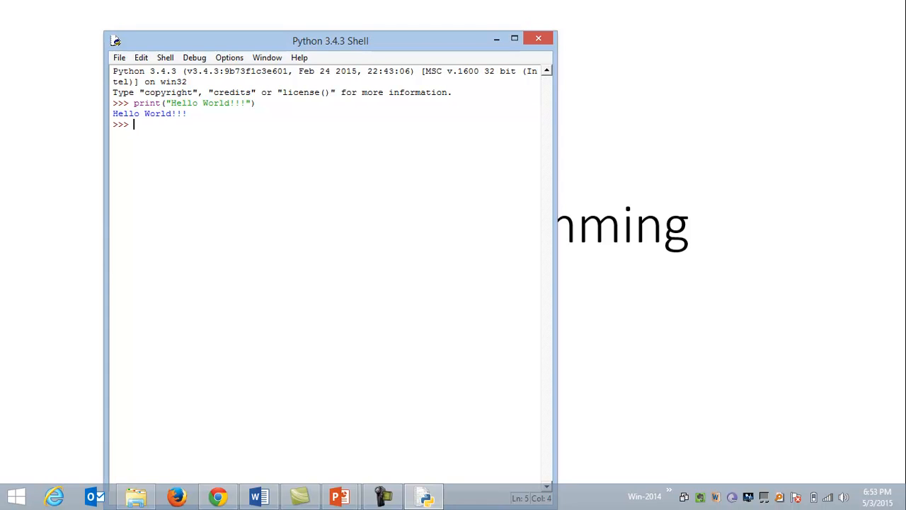